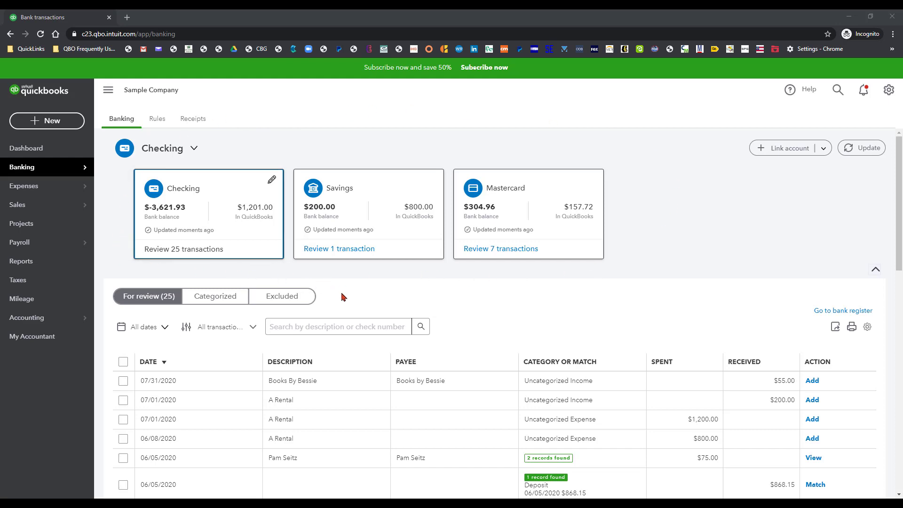
From the banking Receipts page, begin customizing the receipt-forwarding email address.
left_click(196, 124)
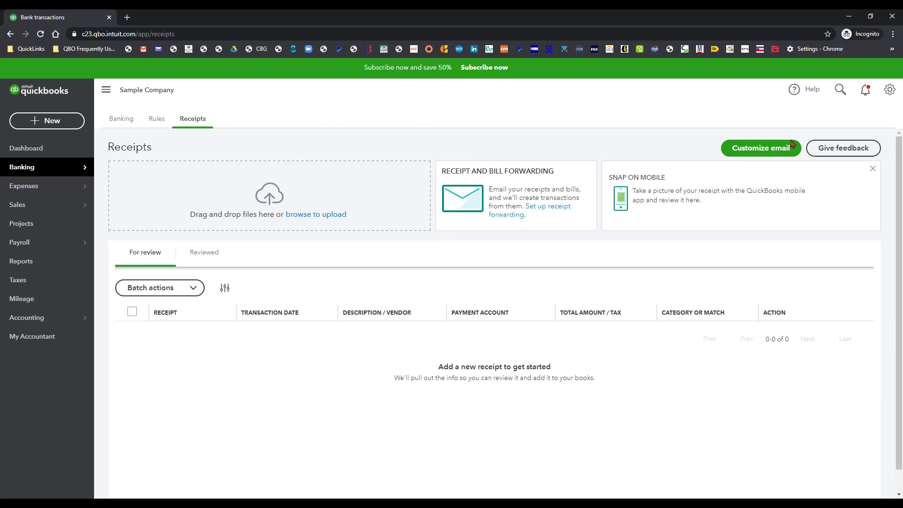
left_click(772, 154)
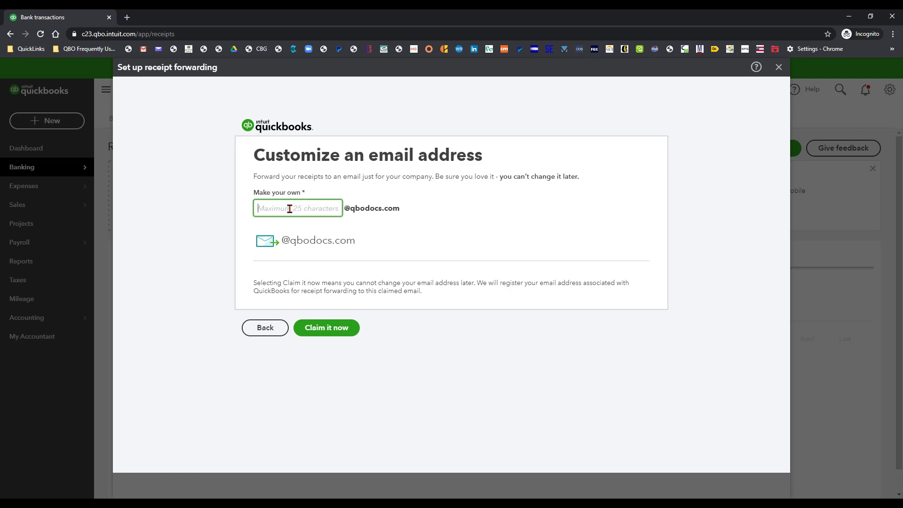
type("ka")
type("y")
key("BackSpace")
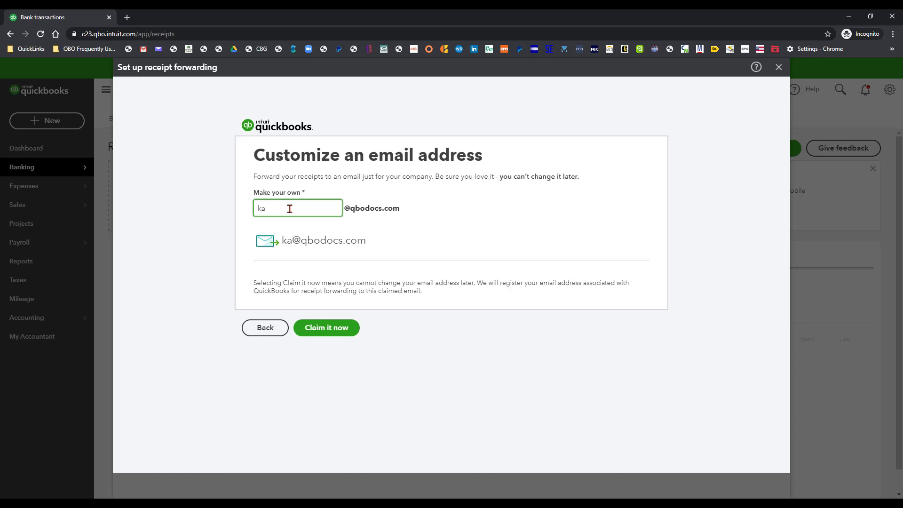
key("BackSpace")
type("aygee")
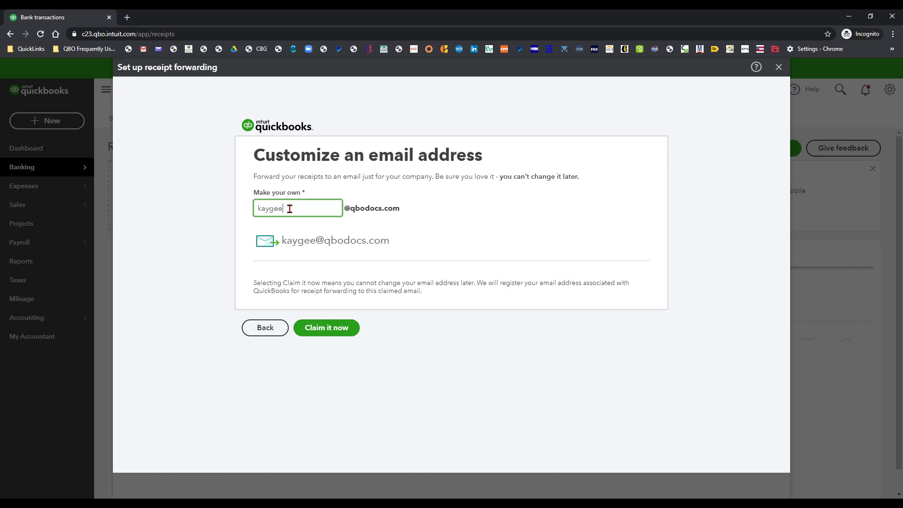
type("craigs")
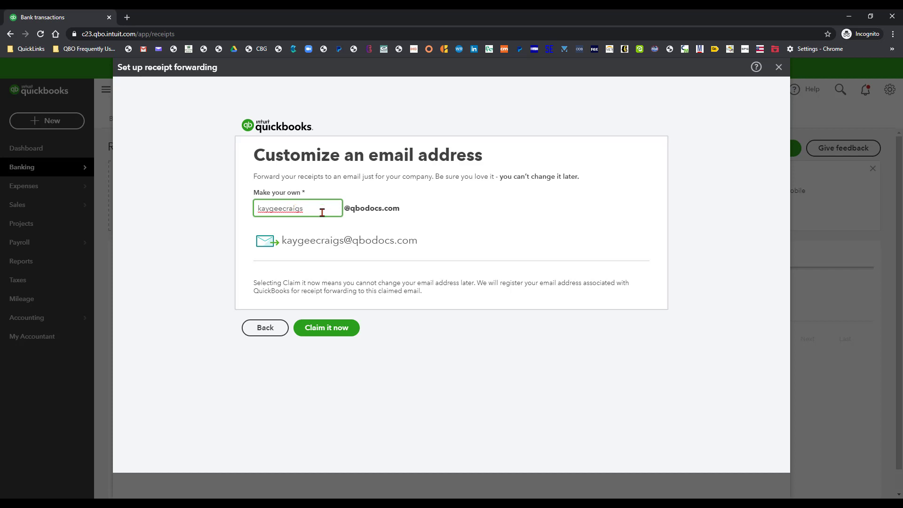
Claim and confirm the custom forwarding address, then go back to the Receipts page.
left_click(323, 329)
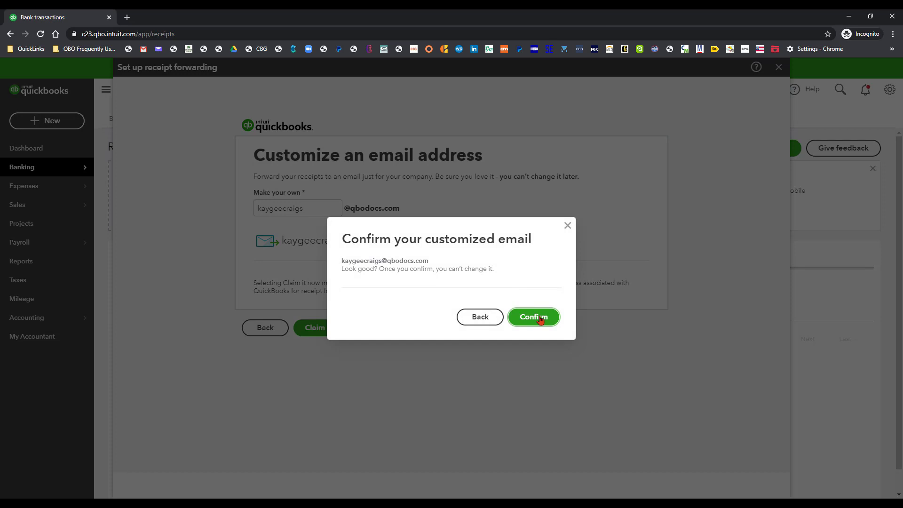
left_click(541, 320)
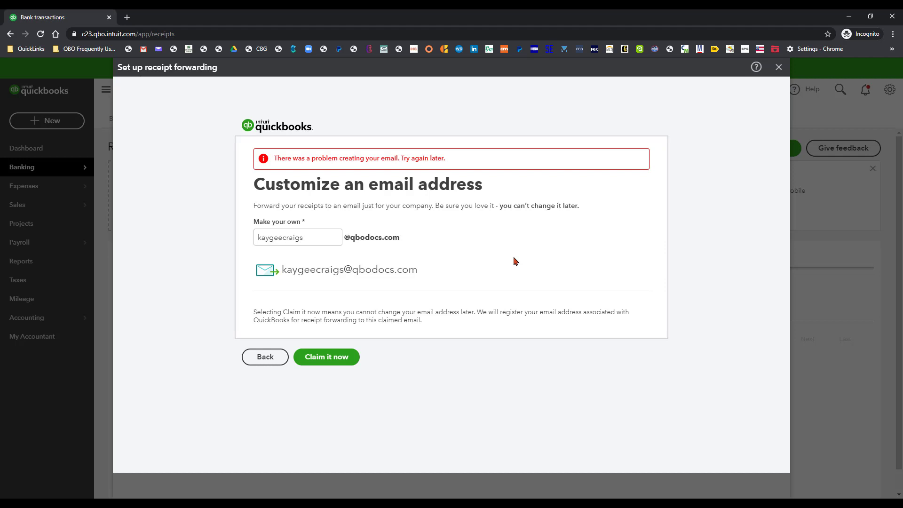
left_click(272, 362)
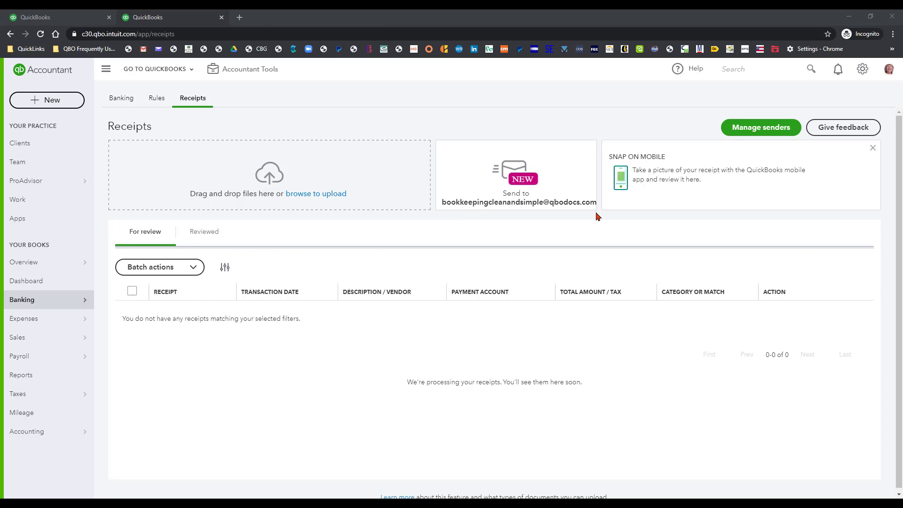
left_click(750, 132)
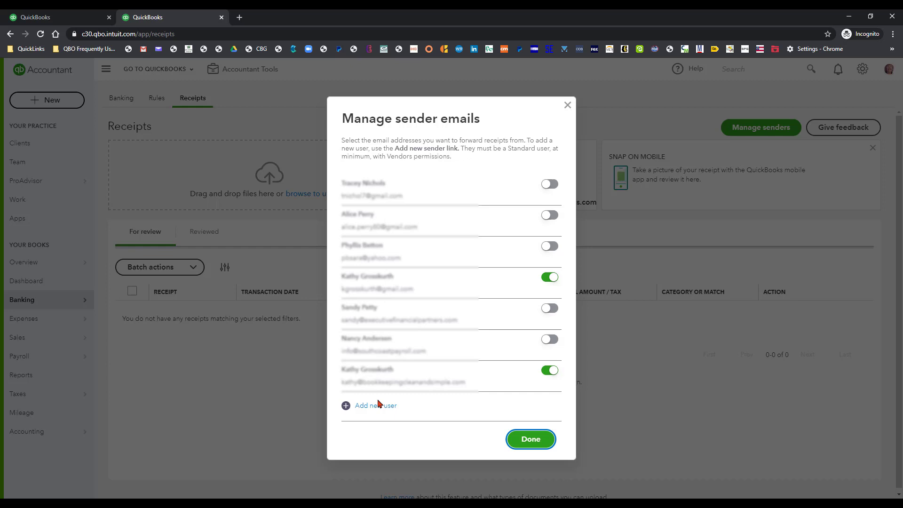
left_click(536, 446)
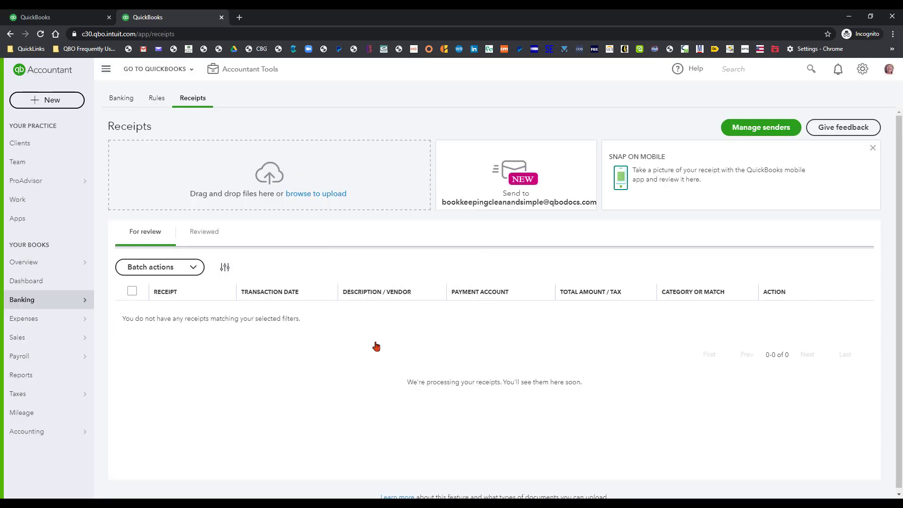